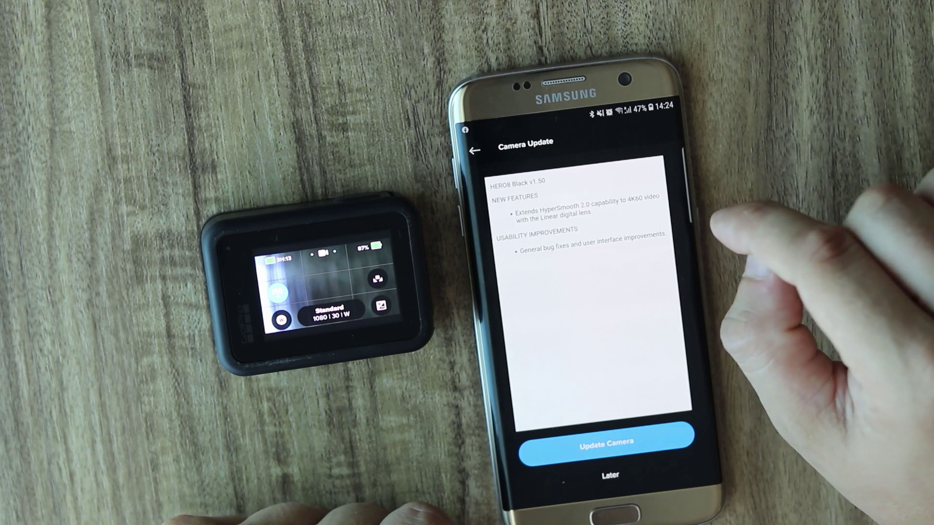
Step: Start the HERO8 Black v1.50 firmware update from the app's Camera Update screen
left_click(605, 447)
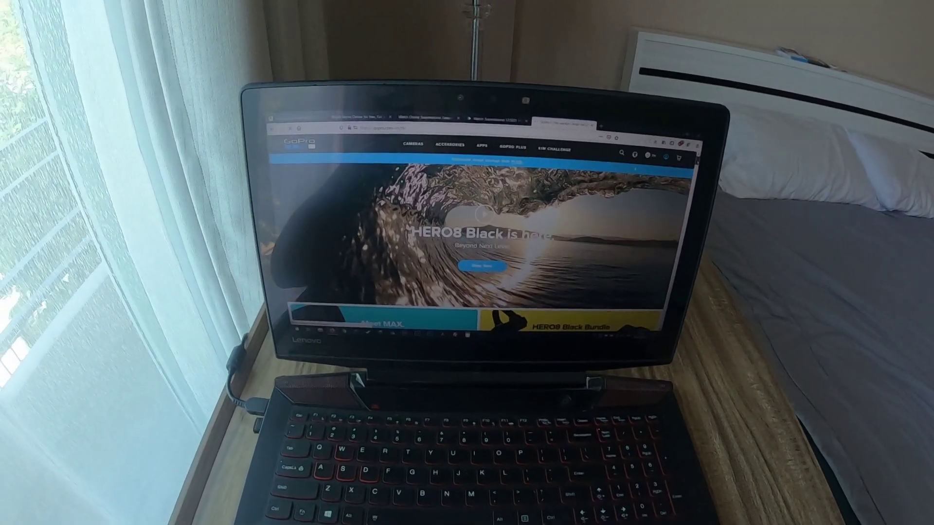
scroll(475, 234, "down", 5)
scroll(474, 234, "down", 5)
scroll(474, 234, "down", 5)
scroll(474, 233, "down", 5)
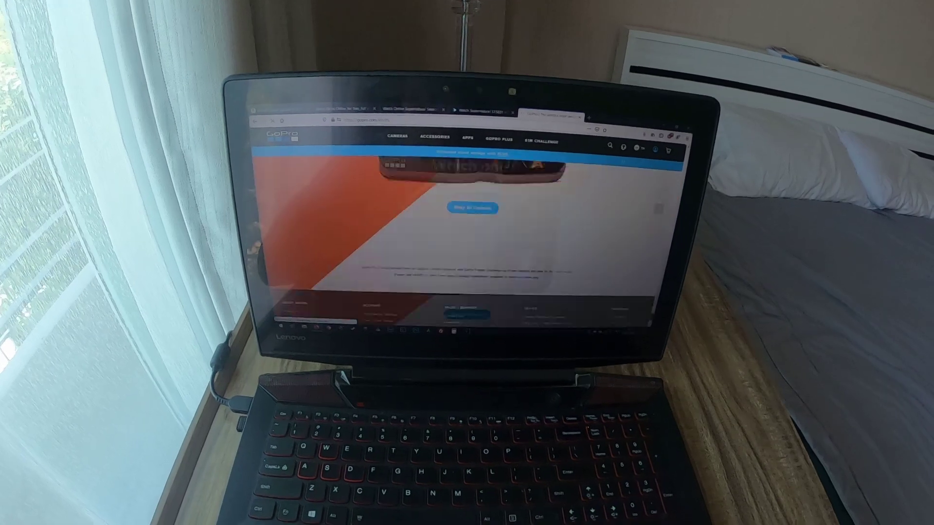
scroll(474, 233, "down", 3)
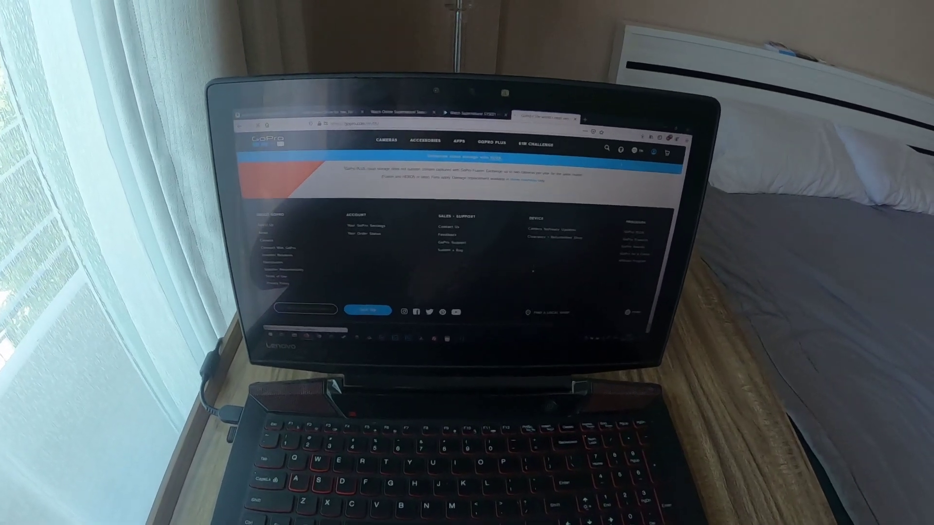
Step: Go to Camera Software Updates on gopro.com and open the HERO8 Black update page
left_click(546, 249)
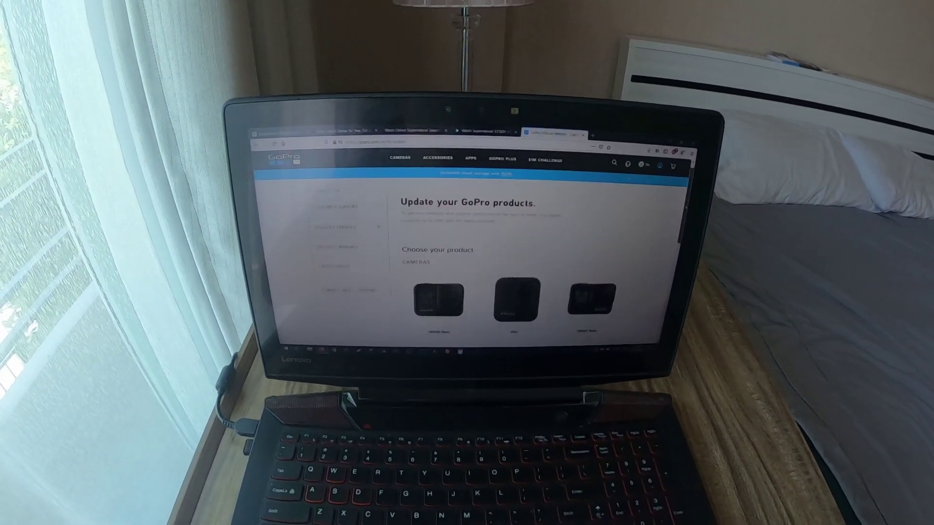
scroll(467, 255, "down", 2)
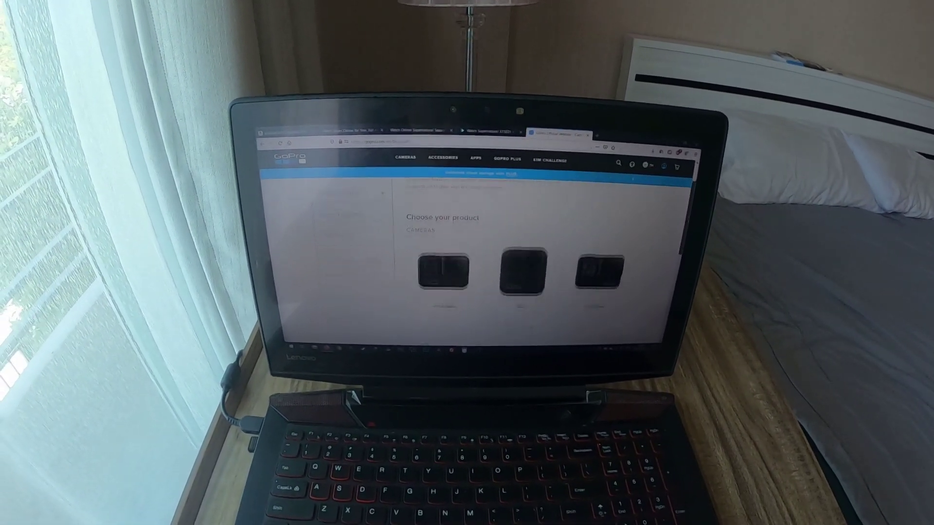
left_click(452, 270)
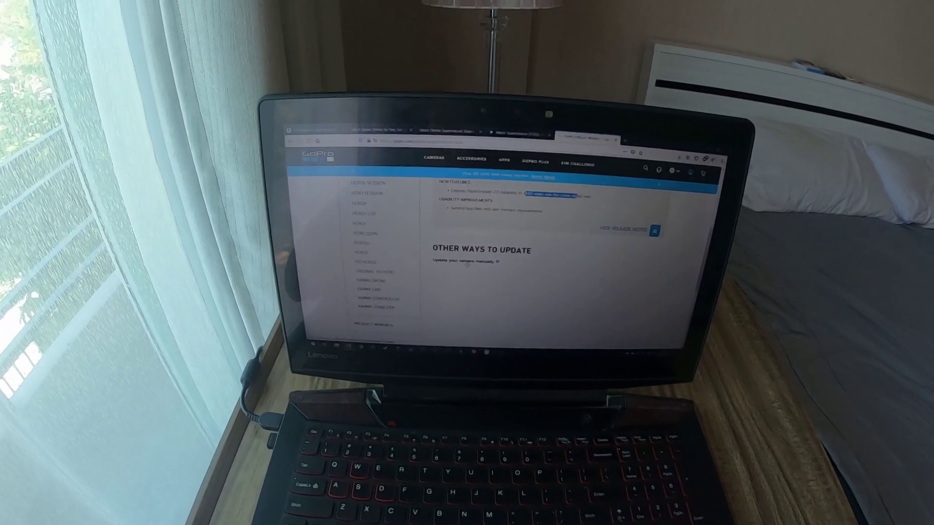
Step: Open the manual update instructions, download the update folder, then reveal the desktop
left_click(470, 272)
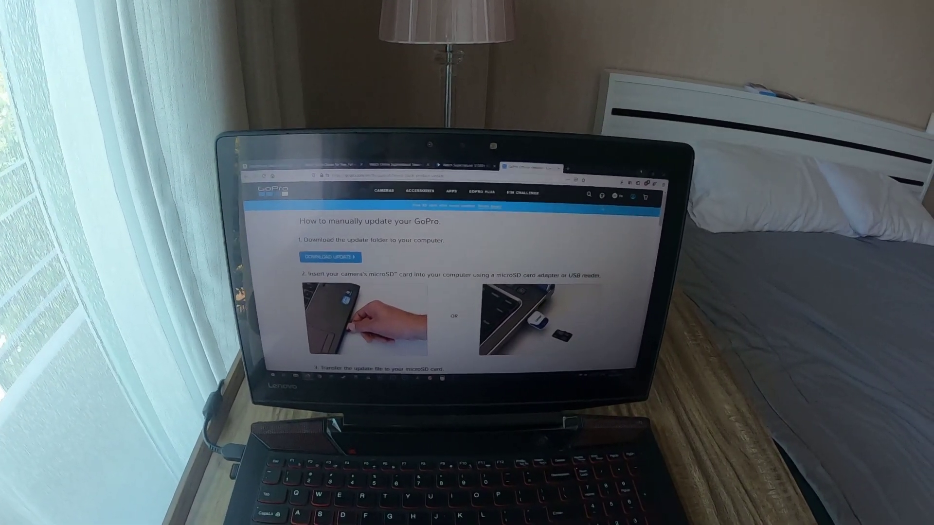
key("super+d")
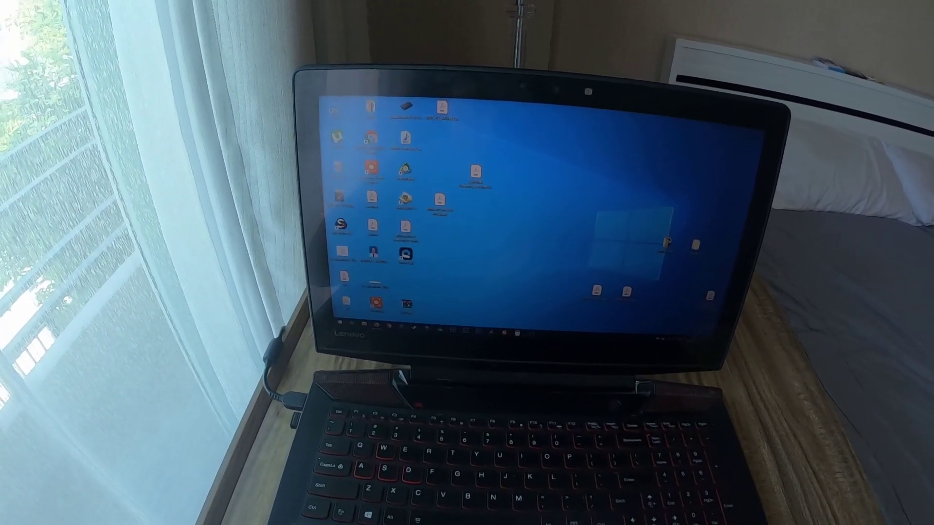
Step: Apply a context-menu action to the downloaded update file on the desktop
right_click(402, 201)
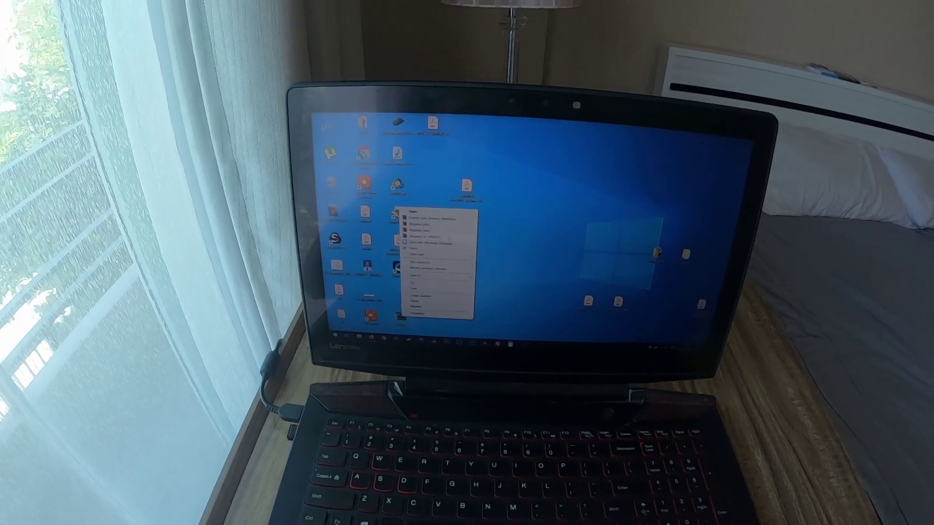
left_click(427, 223)
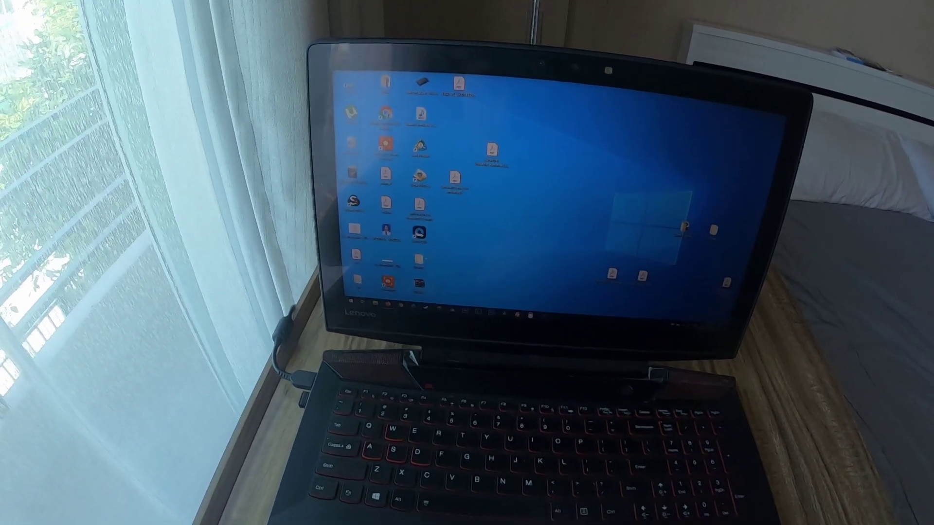
right_click(436, 86)
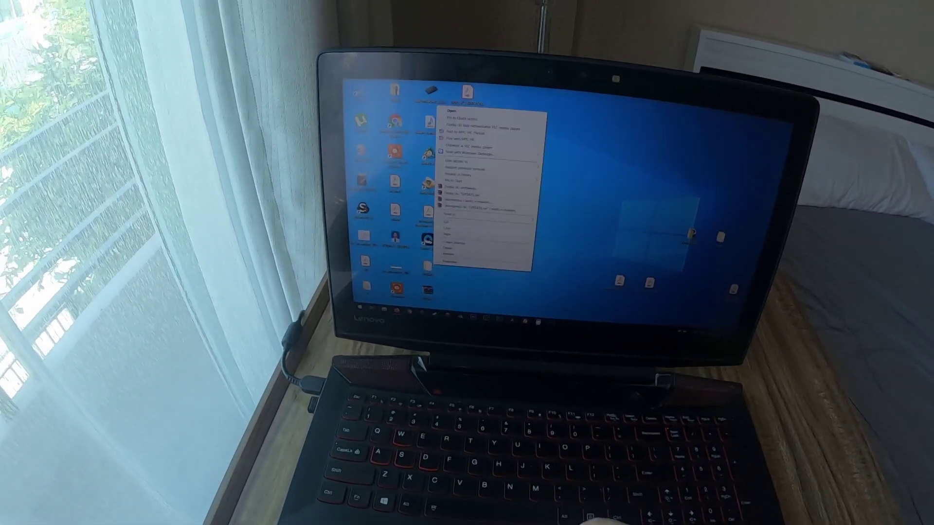
left_click(457, 236)
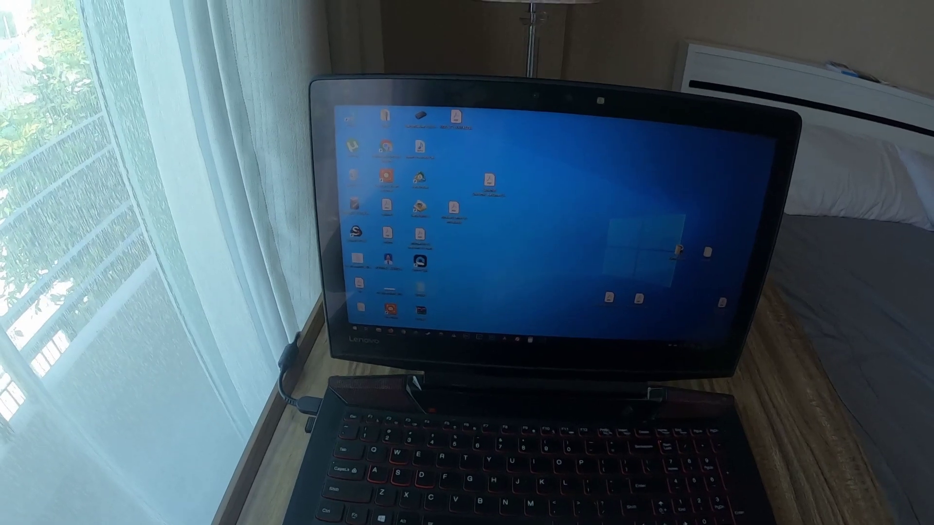
Step: Open File Explorer with Win+E and view a drive's contents from This PC
key("super+e")
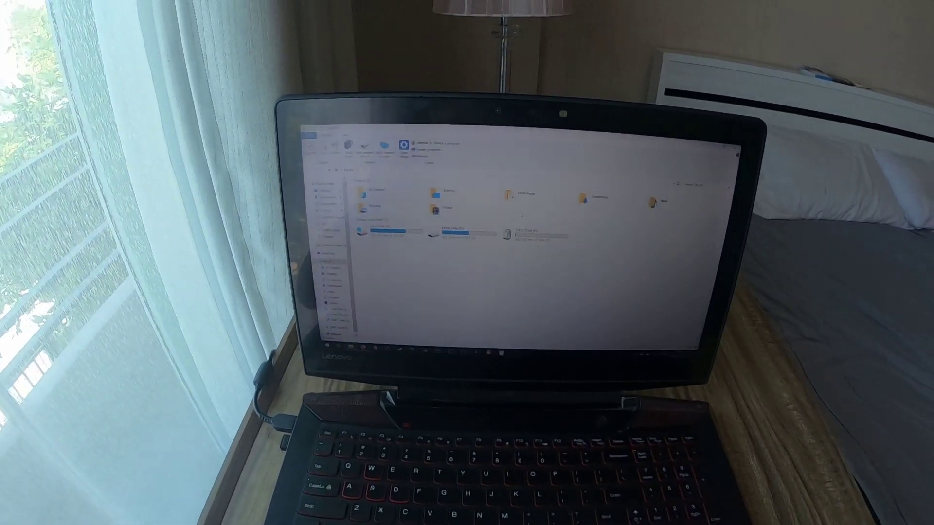
double_click(531, 237)
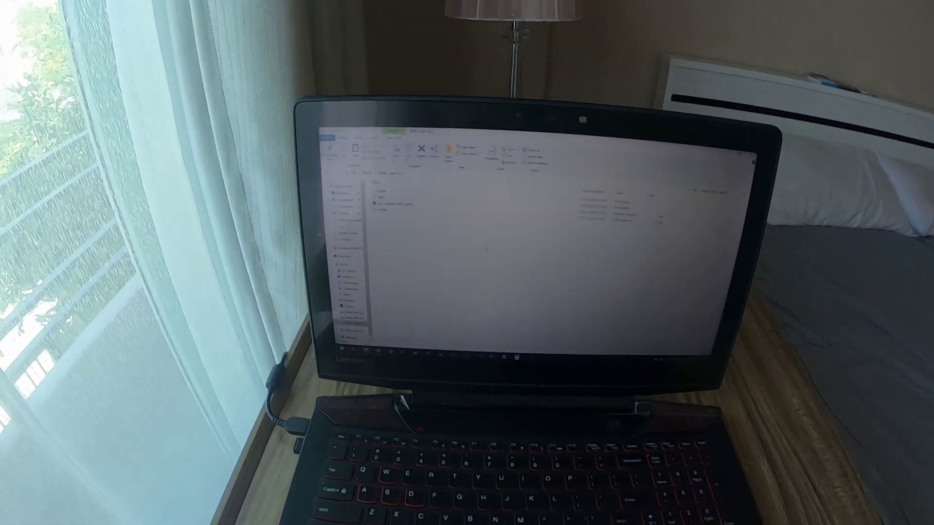